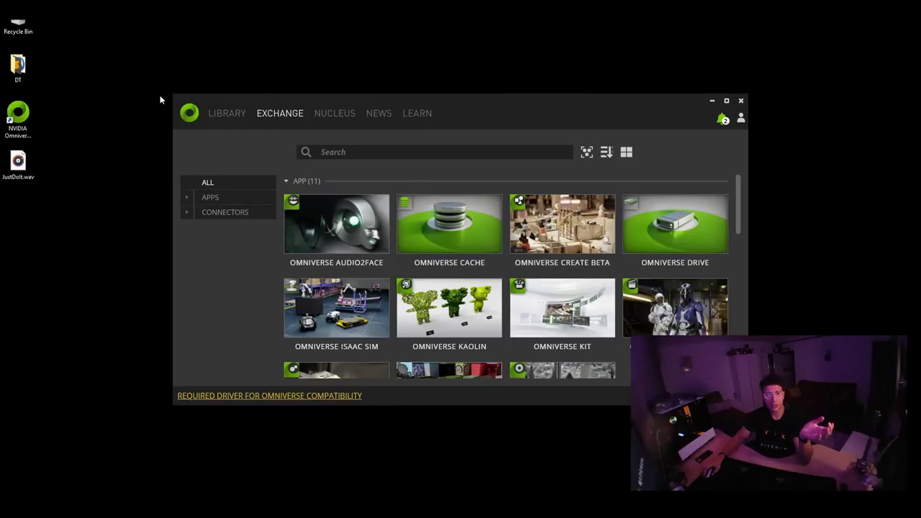
- Browse the Exchange app grid, then filter the catalogue to show only connectors
scroll(613, 263, down, 2)
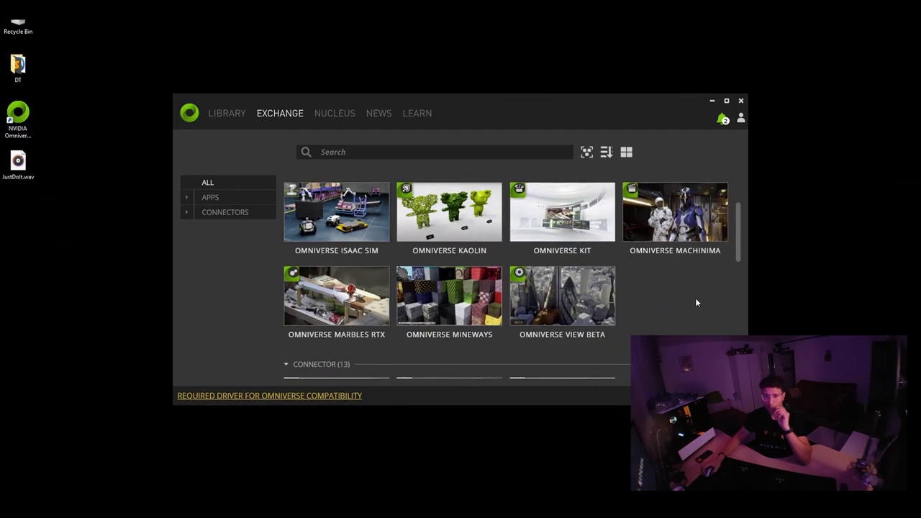
scroll(695, 298, down, 3)
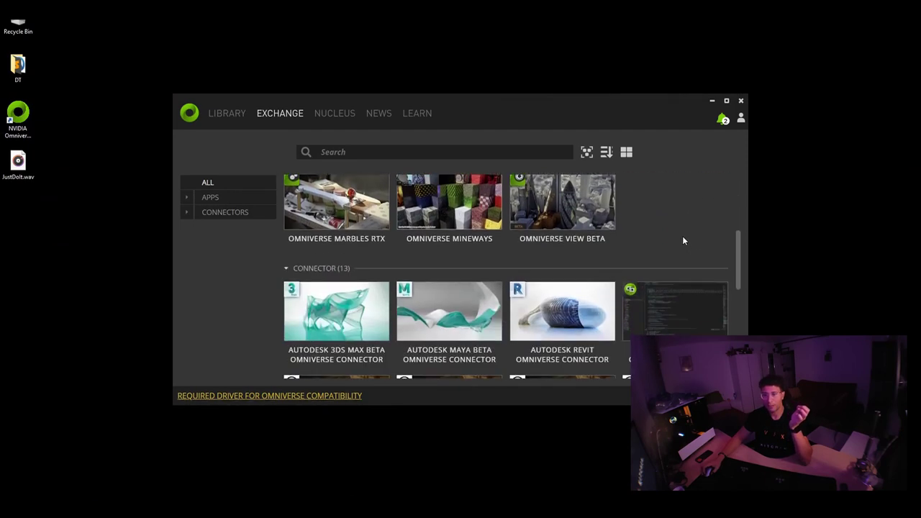
scroll(682, 234, up, 6)
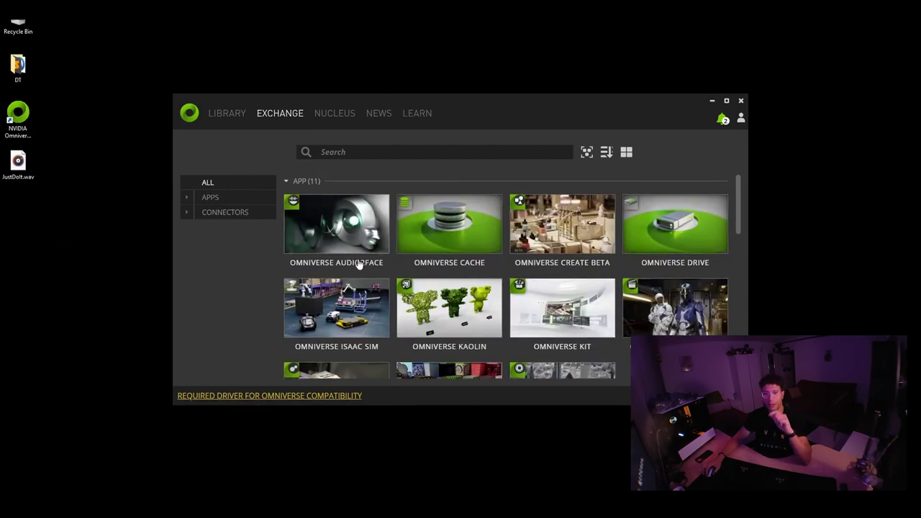
click(242, 218)
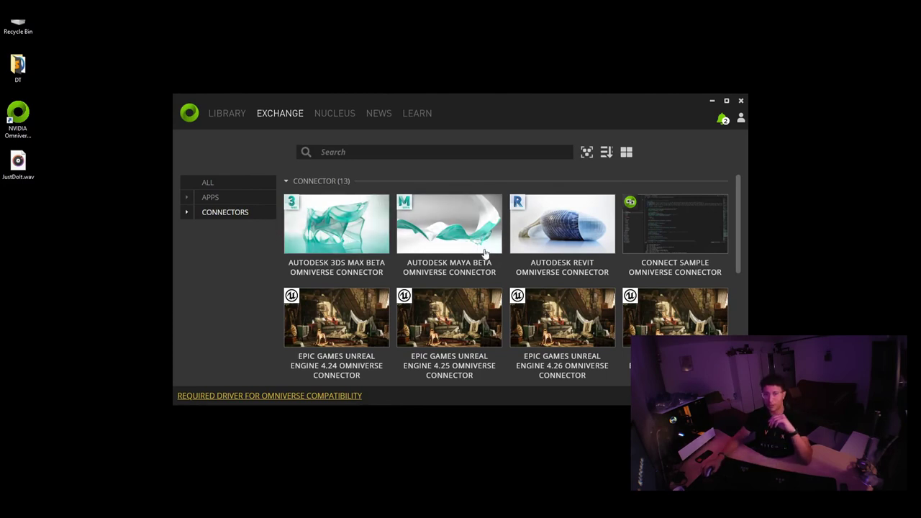
- Look through the connectors list, then show all catalogue items again
scroll(462, 236, down, 2)
scroll(463, 232, down, 1)
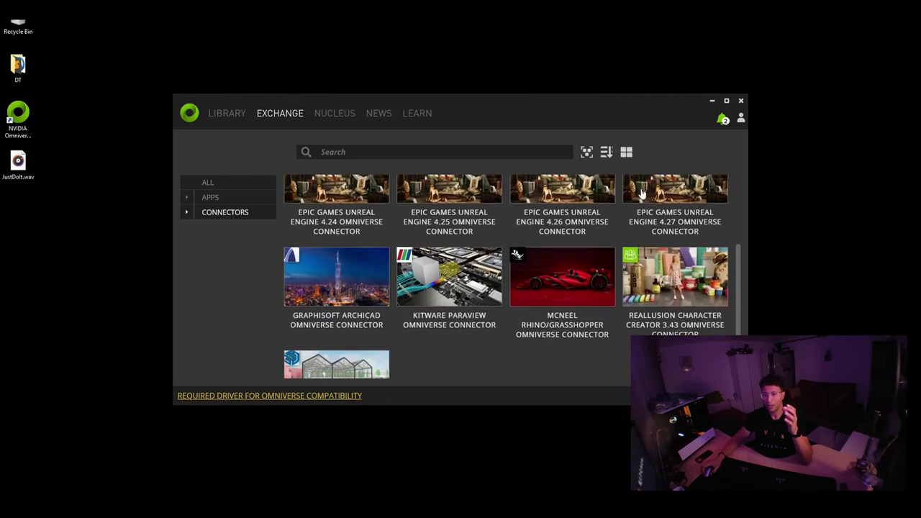
scroll(397, 292, down, 1)
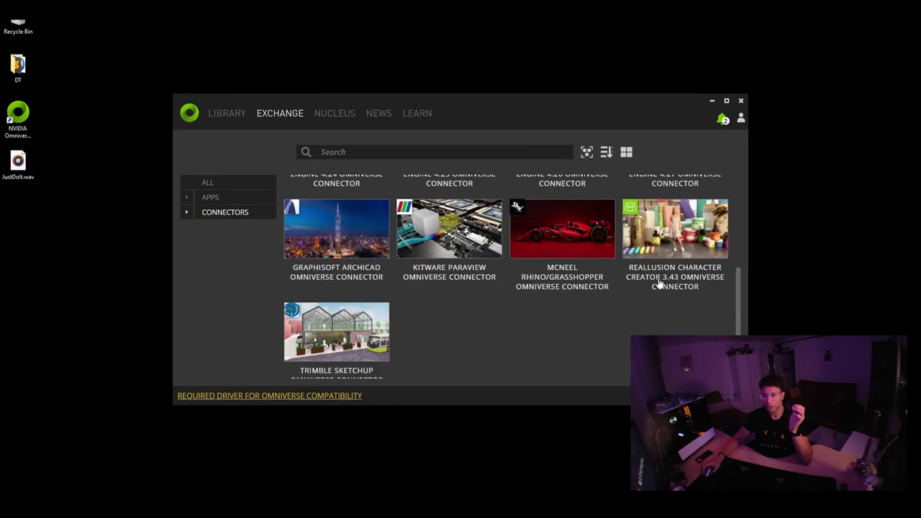
scroll(662, 288, down, 1)
scroll(670, 303, up, 8)
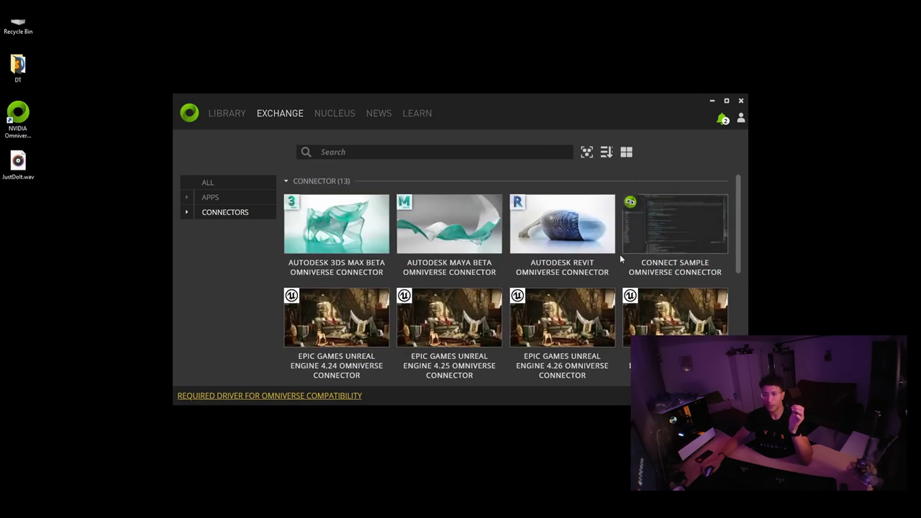
click(248, 184)
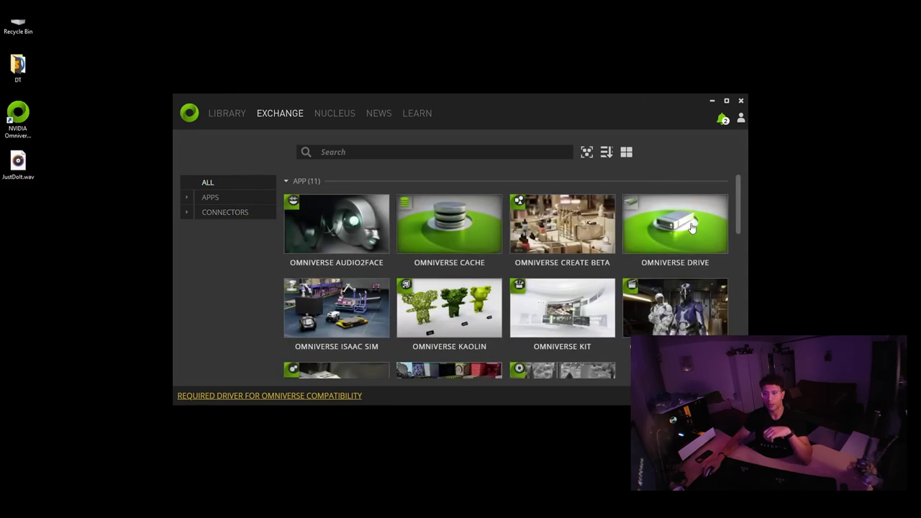
- Open Audio2Face's details, then select the c_headWatertight_hi mesh under char_male_model_hi
click(347, 228)
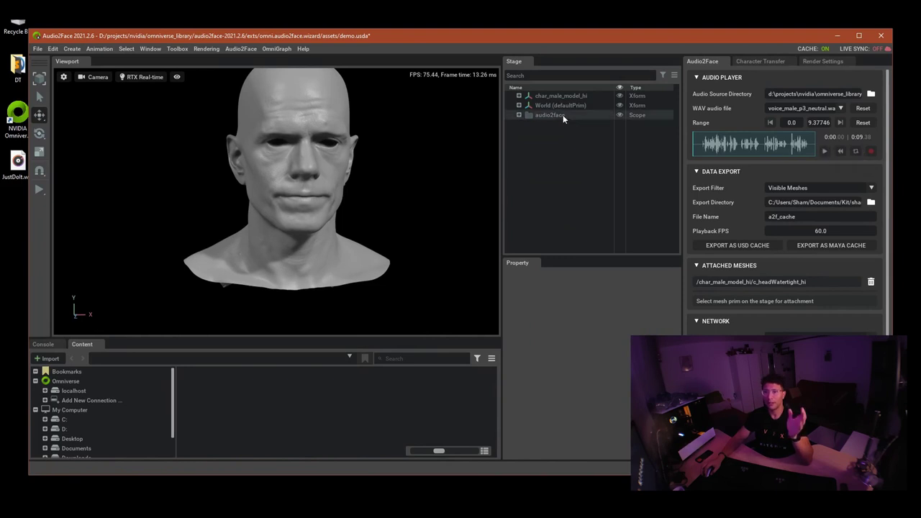
click(519, 96)
click(565, 106)
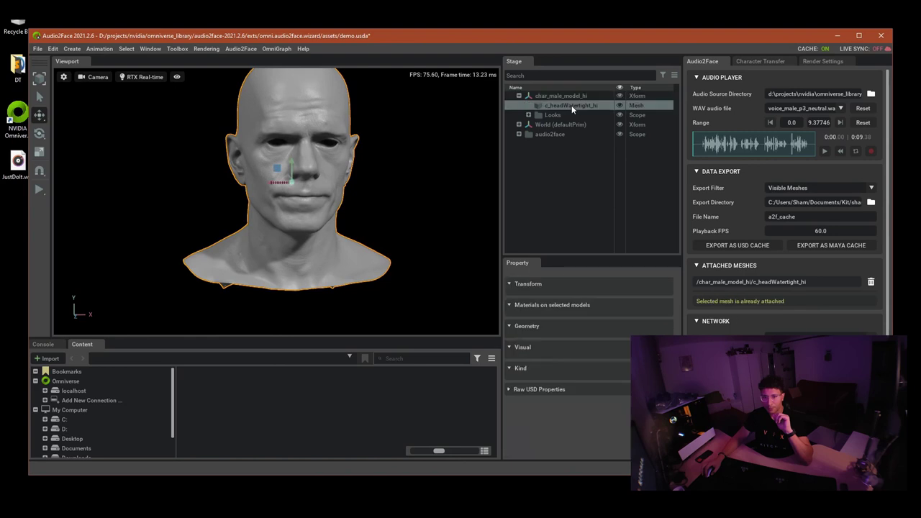
scroll(556, 332, down, 2)
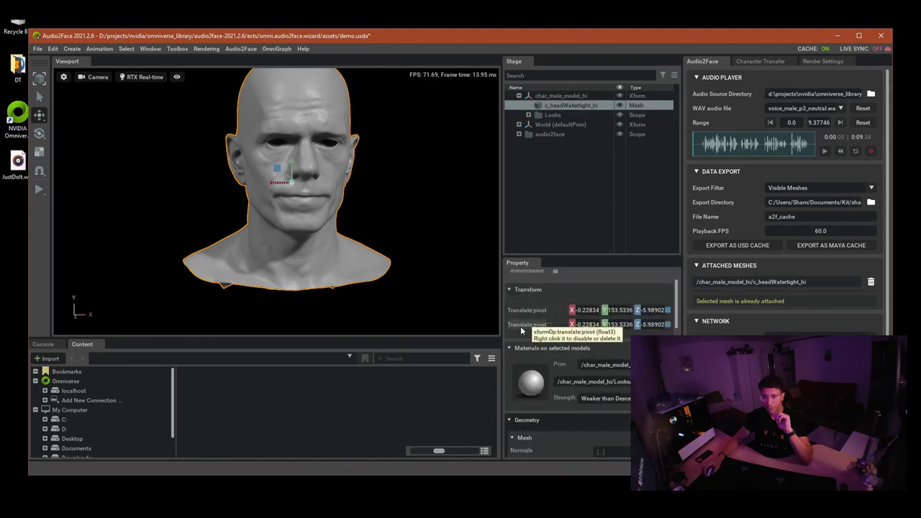
- Assign a Looks skin material to the head mesh and deselect it to view the render
click(630, 348)
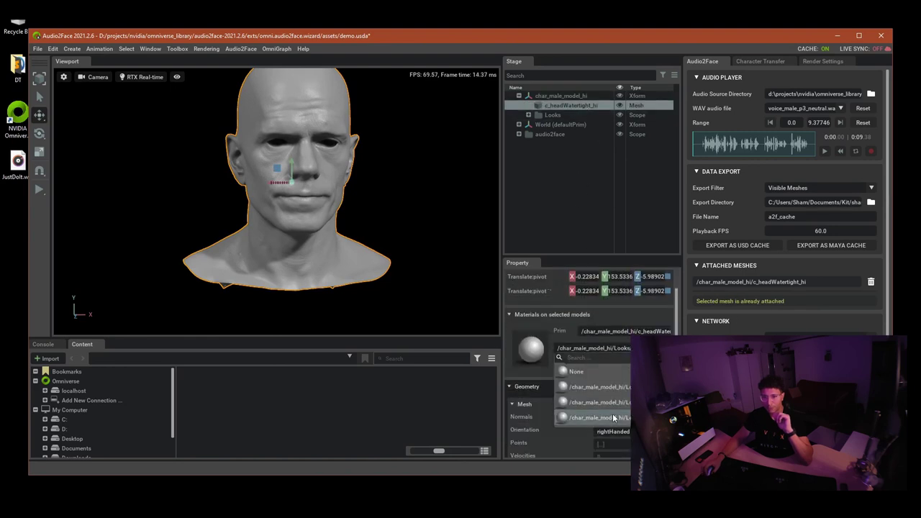
click(608, 418)
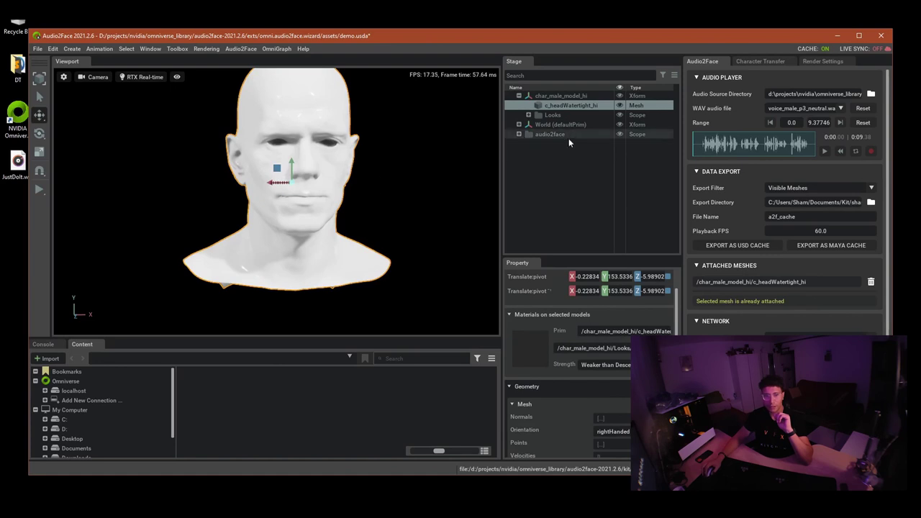
click(571, 180)
scroll(353, 183, up, 2)
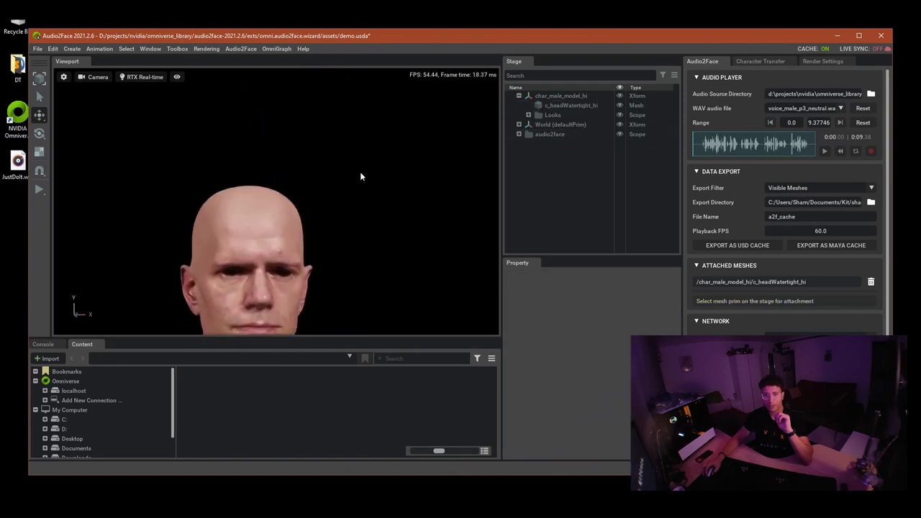
scroll(359, 181, up, 3)
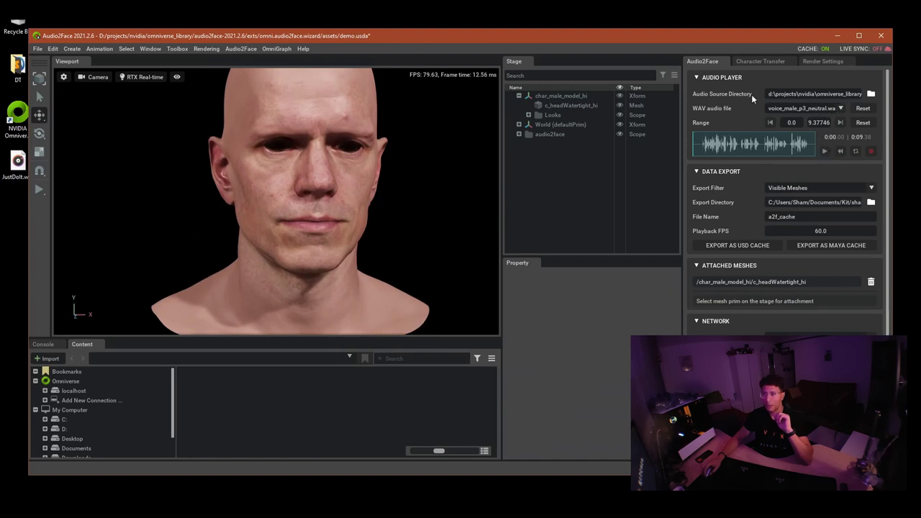
- Play the 9.38-second neutral male voice clip so the head lip-syncs, then pause it
click(825, 154)
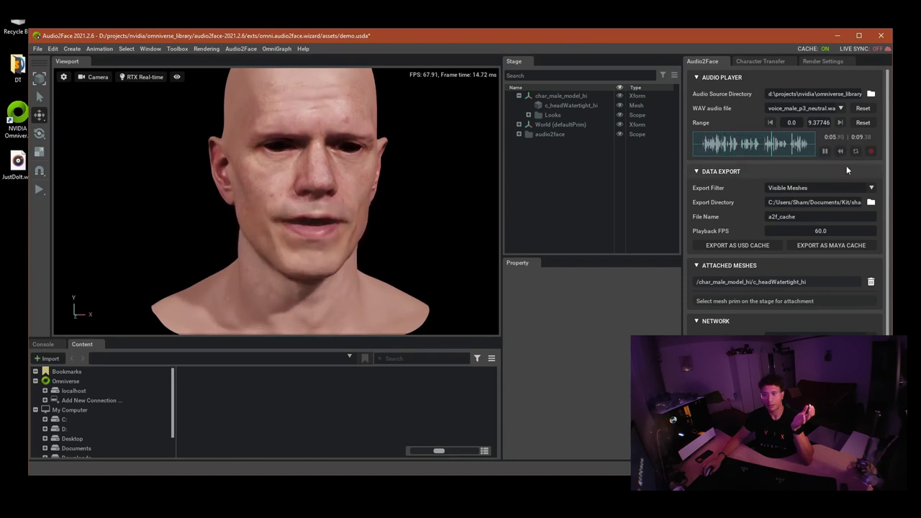
click(826, 152)
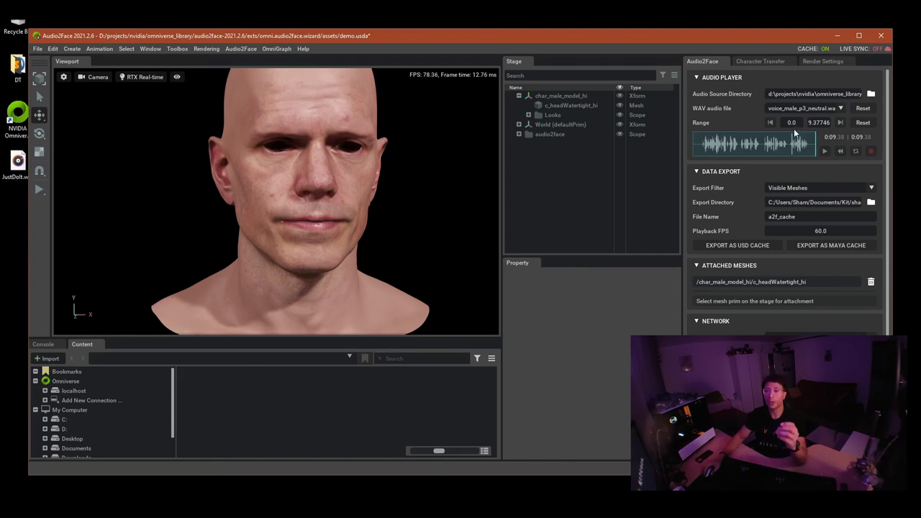
- Drive the head live from the microphone into new_track.wav, then view Character Transfer settings
click(871, 152)
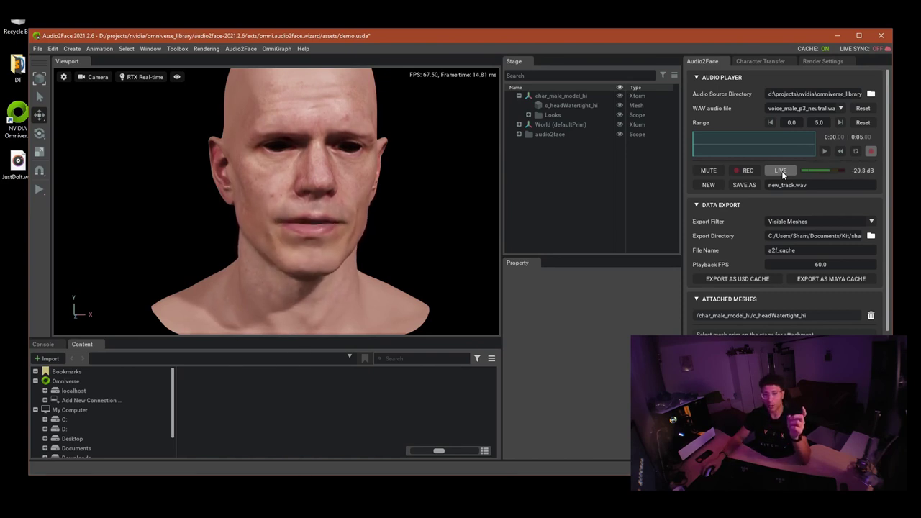
scroll(319, 230, up, 3)
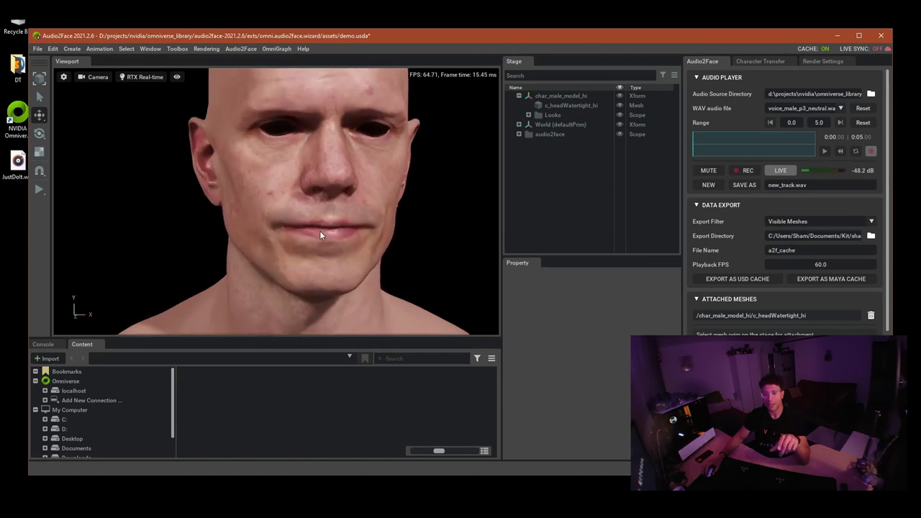
scroll(320, 230, up, 2)
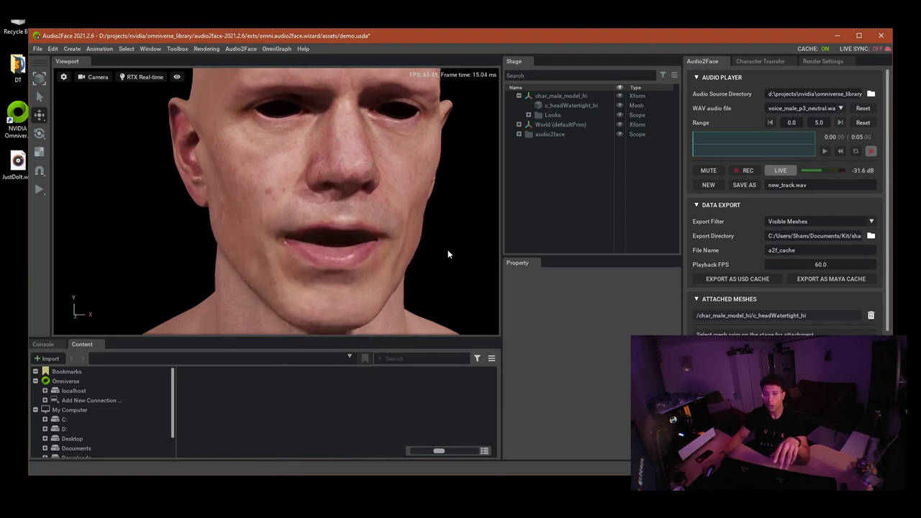
scroll(409, 252, down, 1)
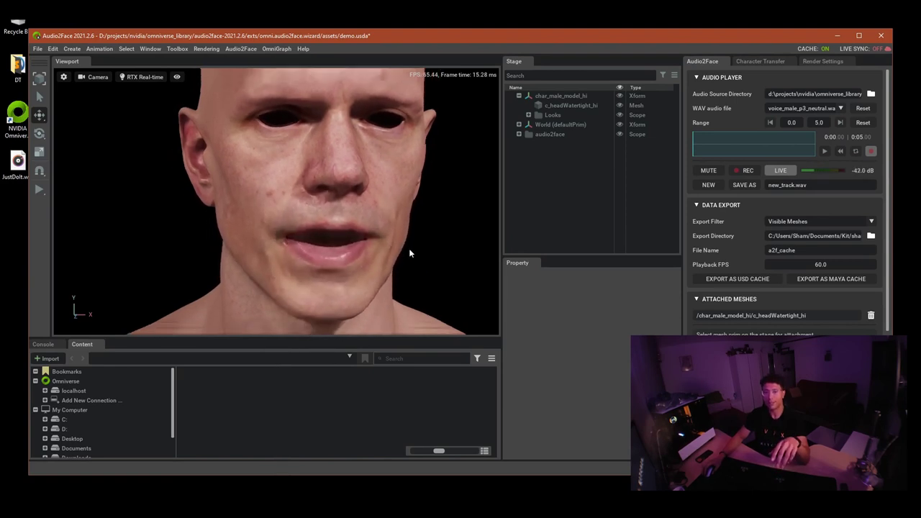
scroll(408, 248, down, 4)
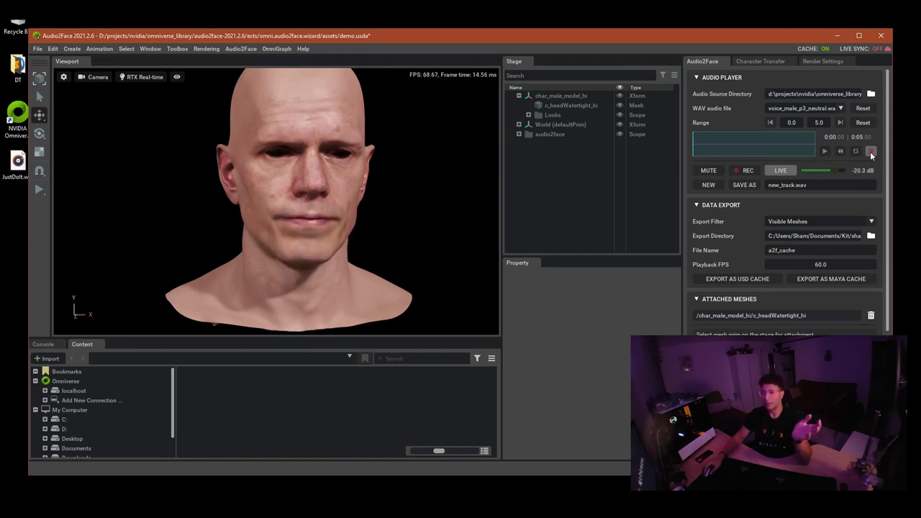
click(757, 61)
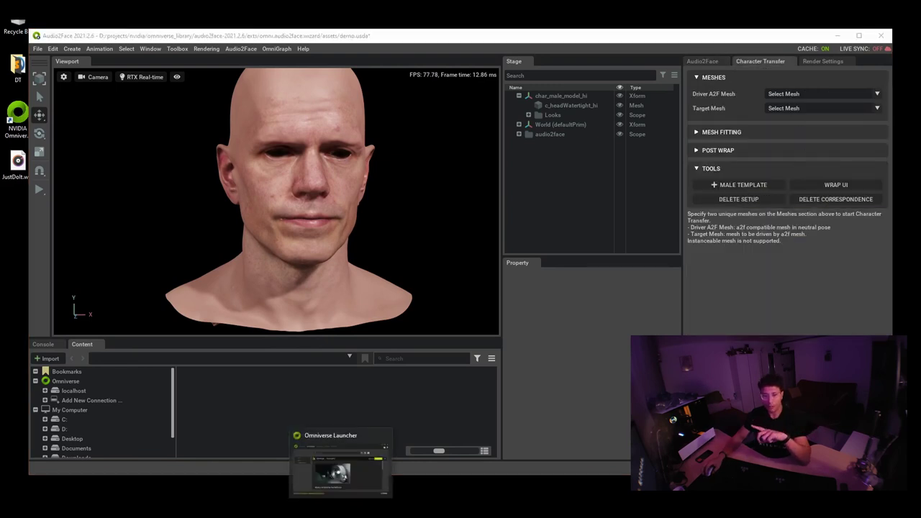
- Bring up the Omniverse Launcher and open the online Omniverse tutorials from LEARN
click(342, 475)
click(422, 114)
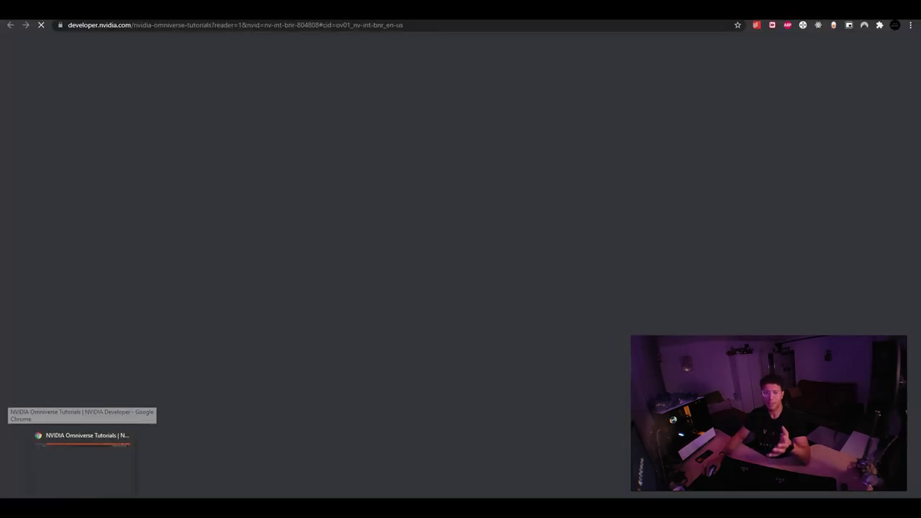
click(81, 508)
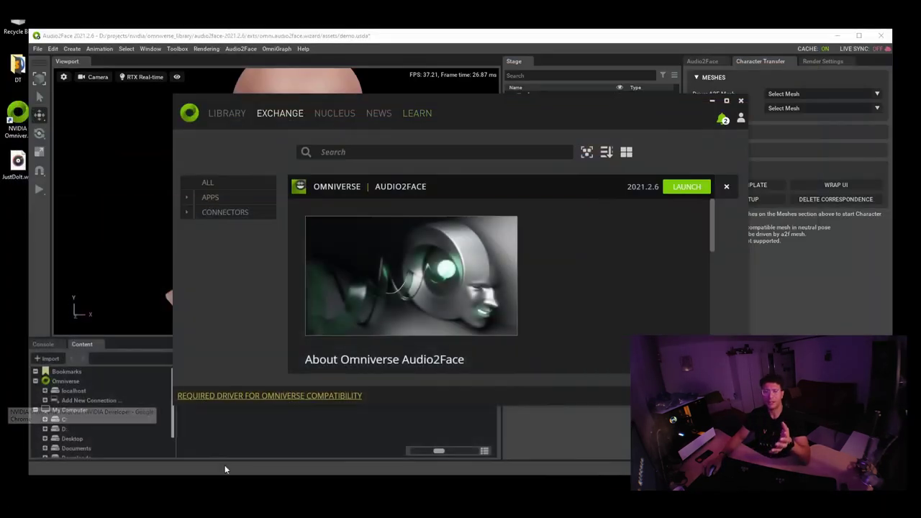
- View the Library of installed apps, then return to the Exchange catalogue
click(229, 115)
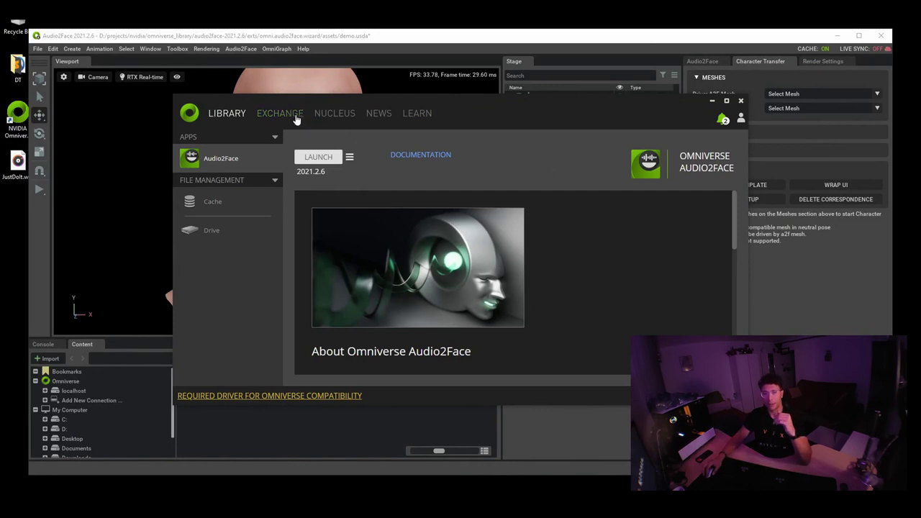
click(290, 118)
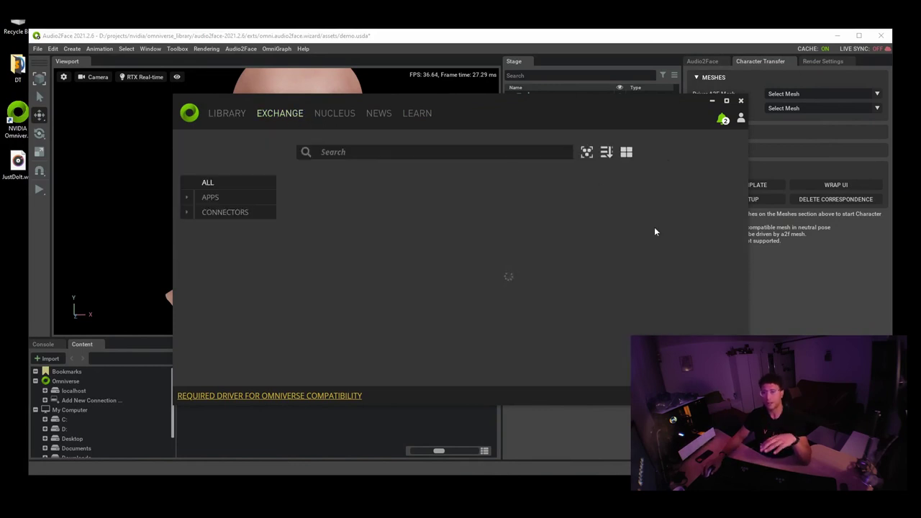
scroll(600, 268, down, 1)
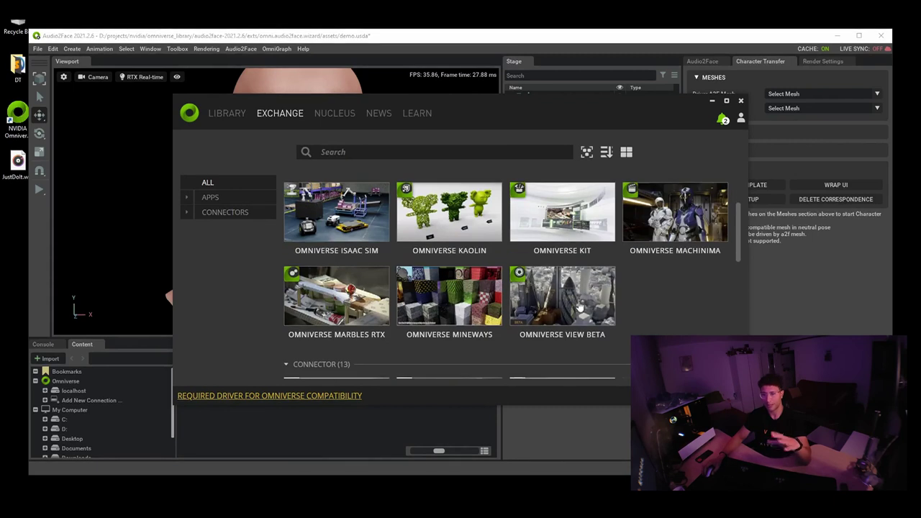
scroll(662, 300, up, 2)
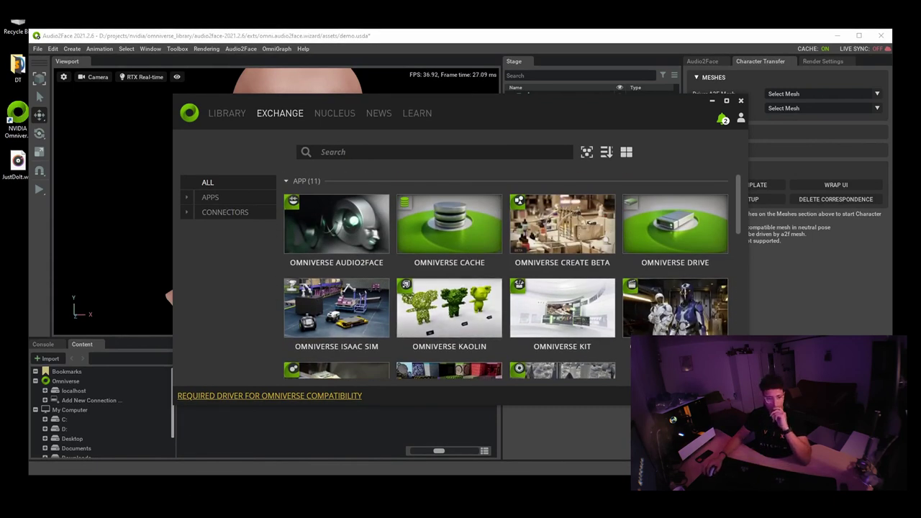
- Accept the cookie notice on the browser's tutorials page and scroll through it
key(alt+Tab)
click(827, 493)
scroll(175, 257, down, 2)
scroll(175, 258, down, 3)
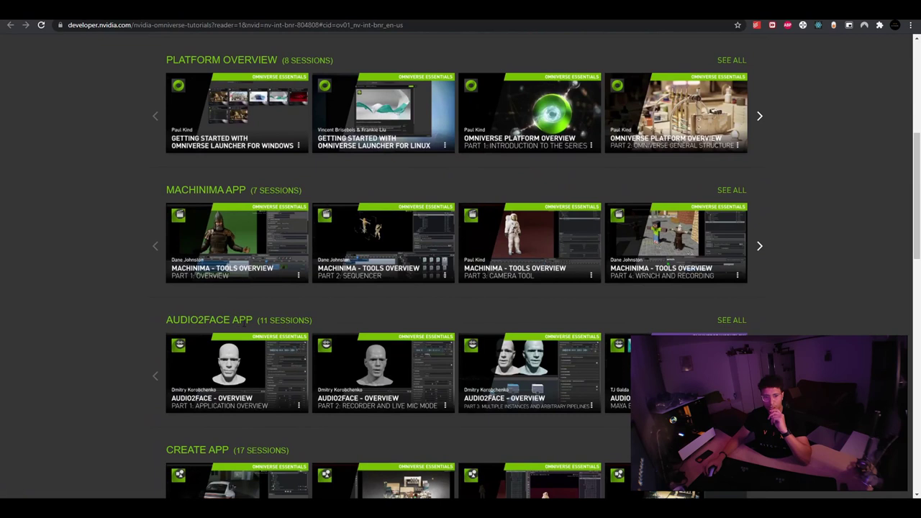
scroll(298, 329, down, 1)
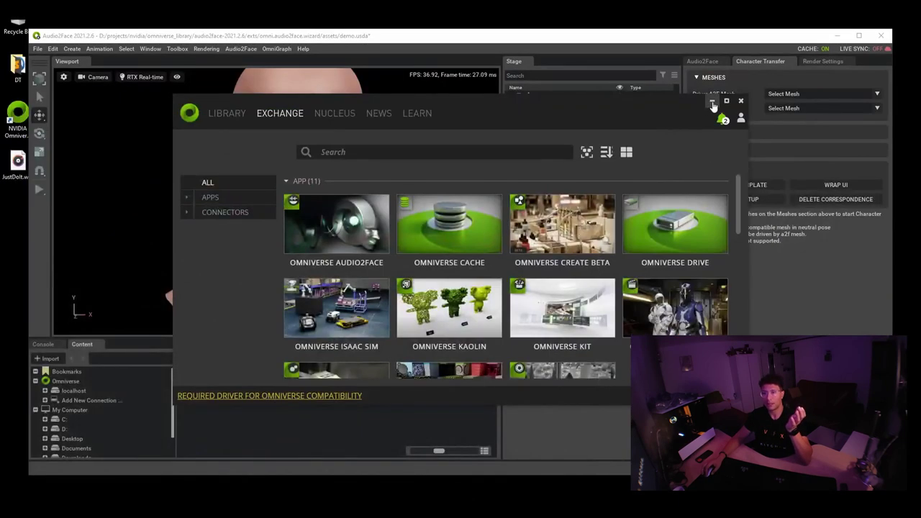
- Minimize the Launcher to reveal the Audio2Face window with the skin-shaded head
click(712, 103)
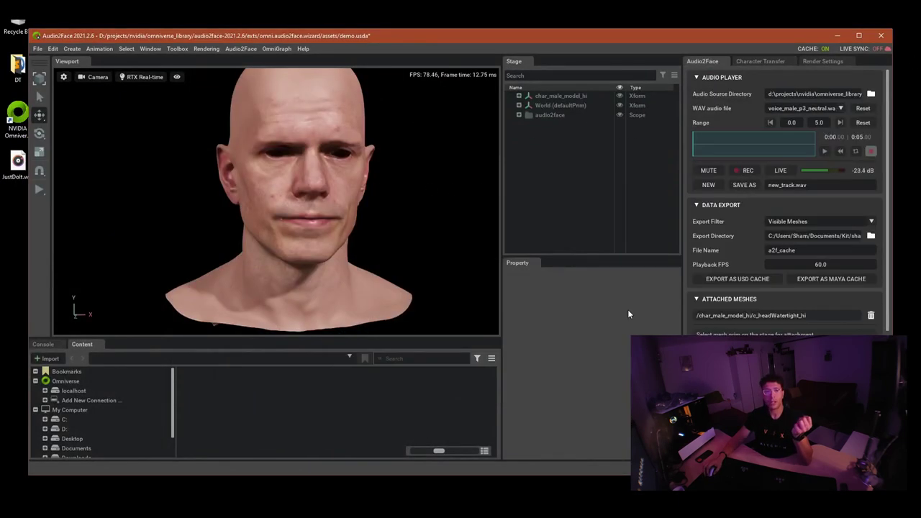